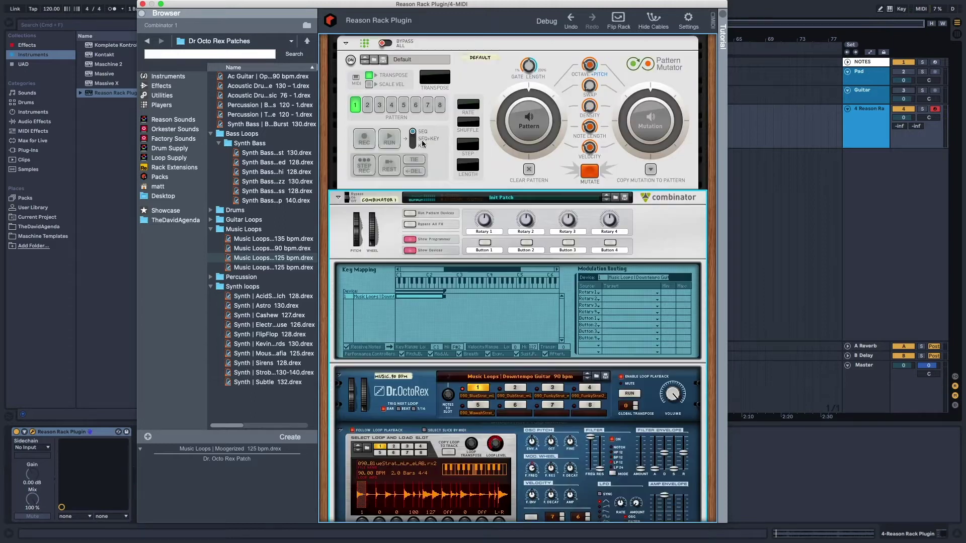
# Step: Switch on the Pattern Mutator, load the Discovered patch and audition it through the Combinator
pyautogui.click(351, 67)
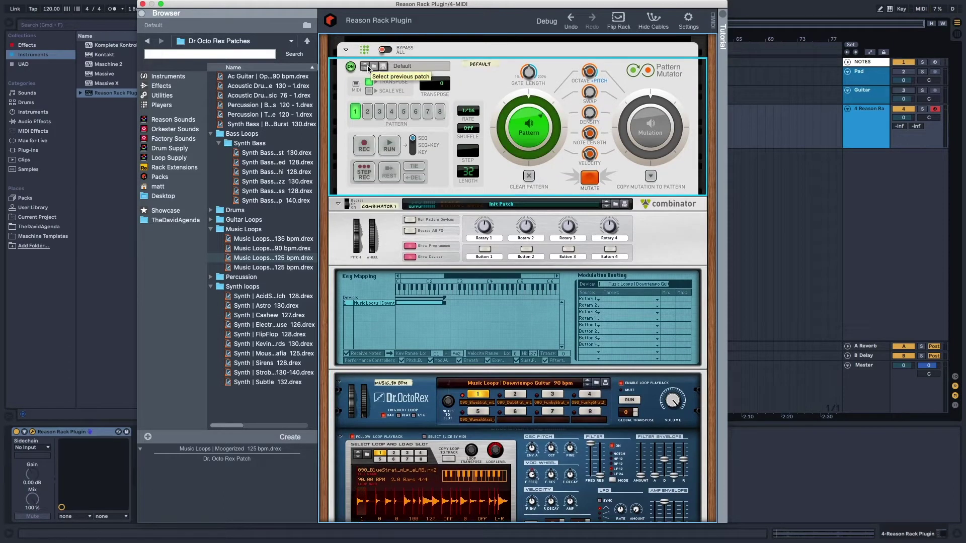
pyautogui.click(377, 68)
pyautogui.click(253, 143)
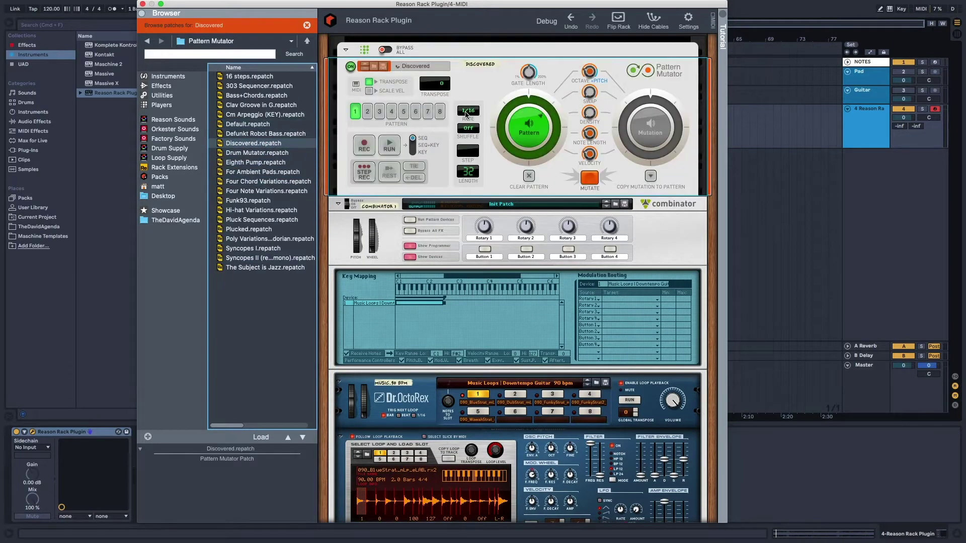
pyautogui.click(389, 146)
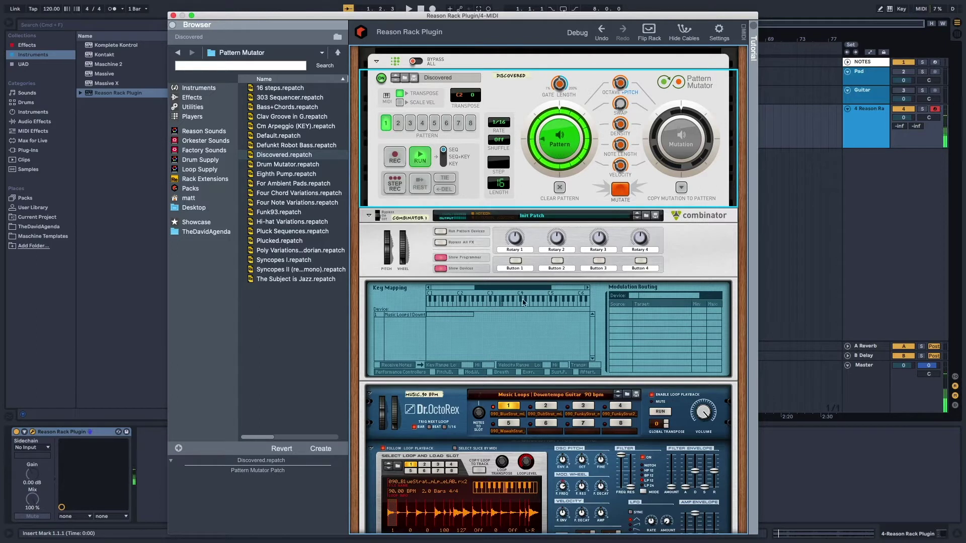
pyautogui.press('space')
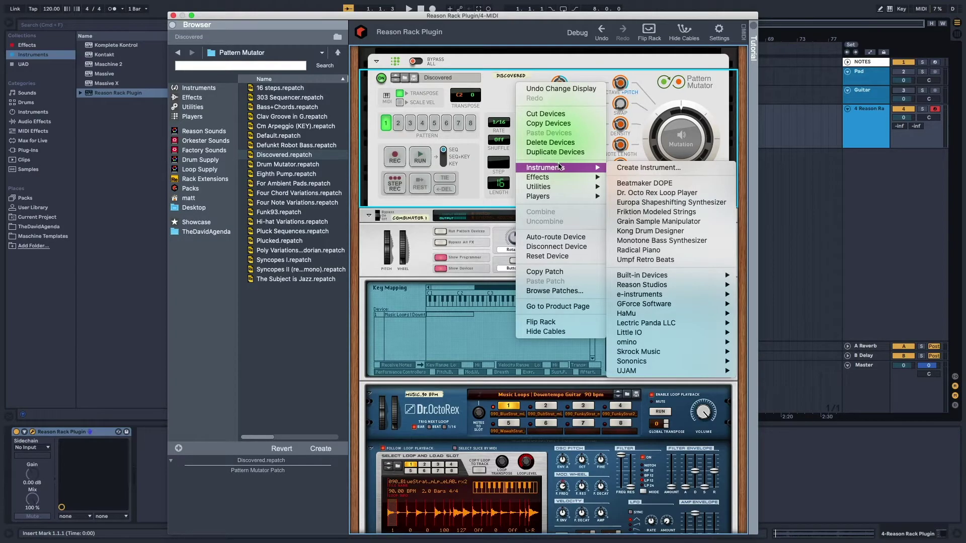
# Step: Reset the Pattern Mutator device and play the pattern driving the Downtempo Guitar loop
pyautogui.click(541, 257)
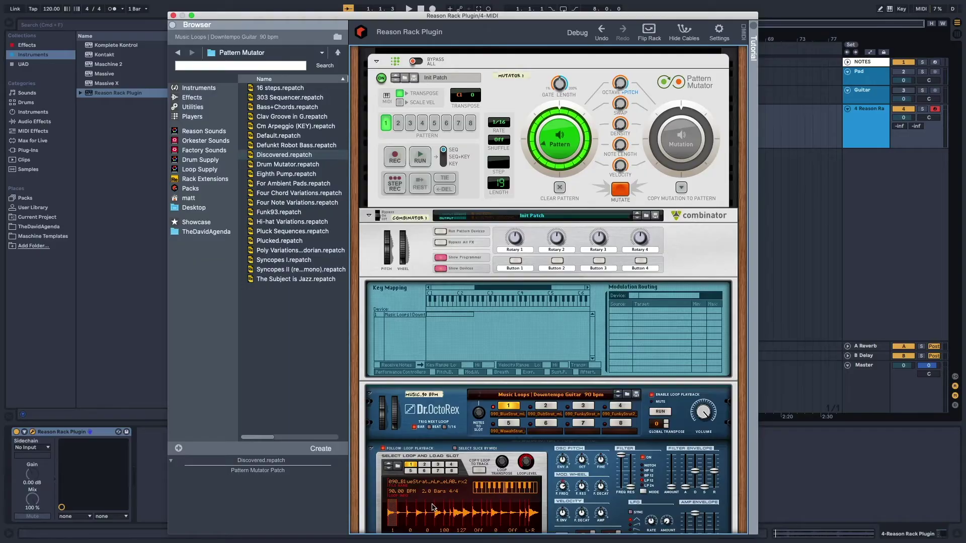
pyautogui.scroll(-1, 411, 511)
pyautogui.scroll(-1, 411, 511)
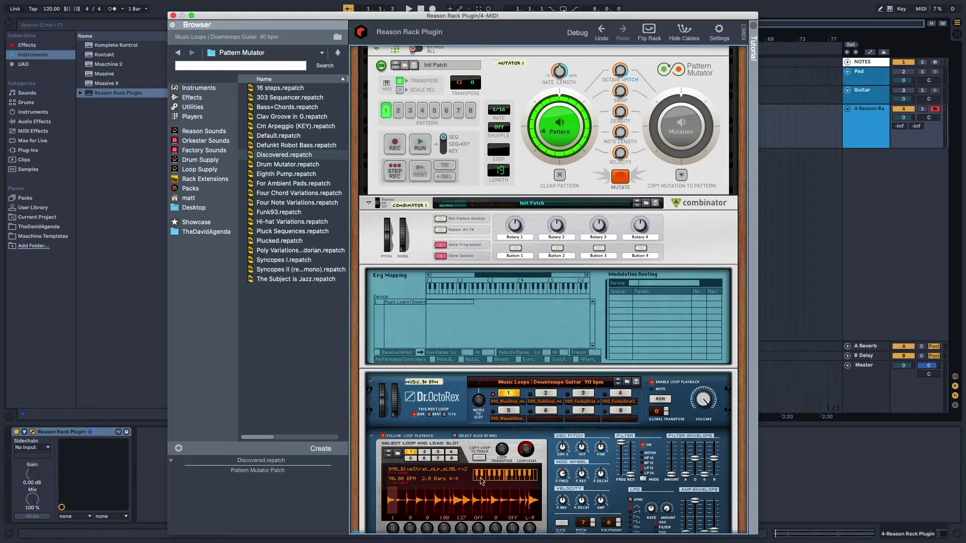
pyautogui.click(420, 146)
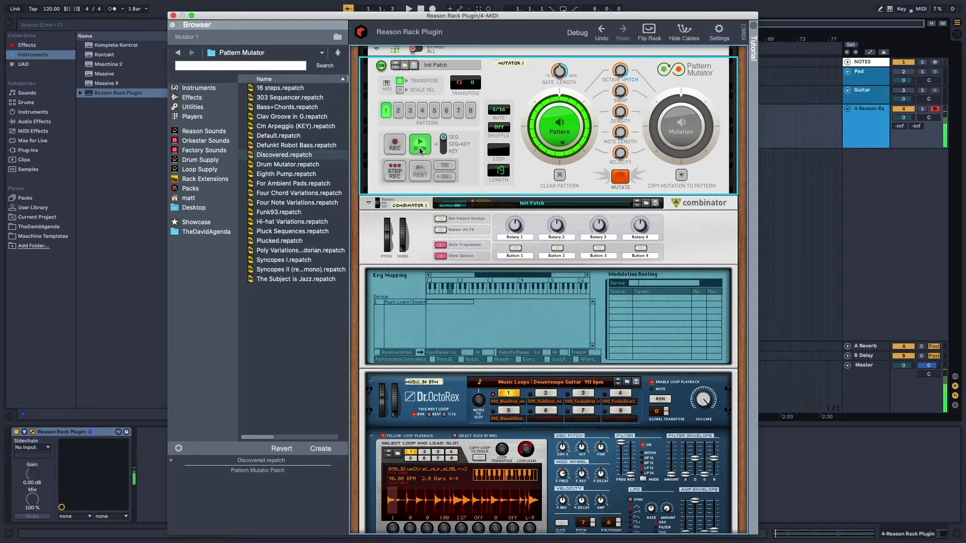
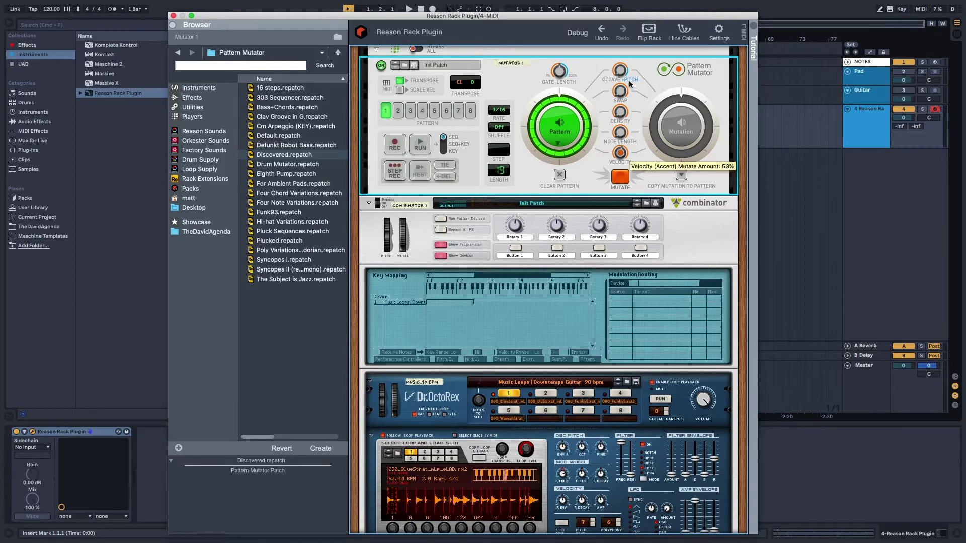
# Step: Set the Note Length mutate amount to 0% and Density to 34%, and generate a mutation
pyautogui.moveTo(625, 103); pyautogui.dragTo(604, 247)
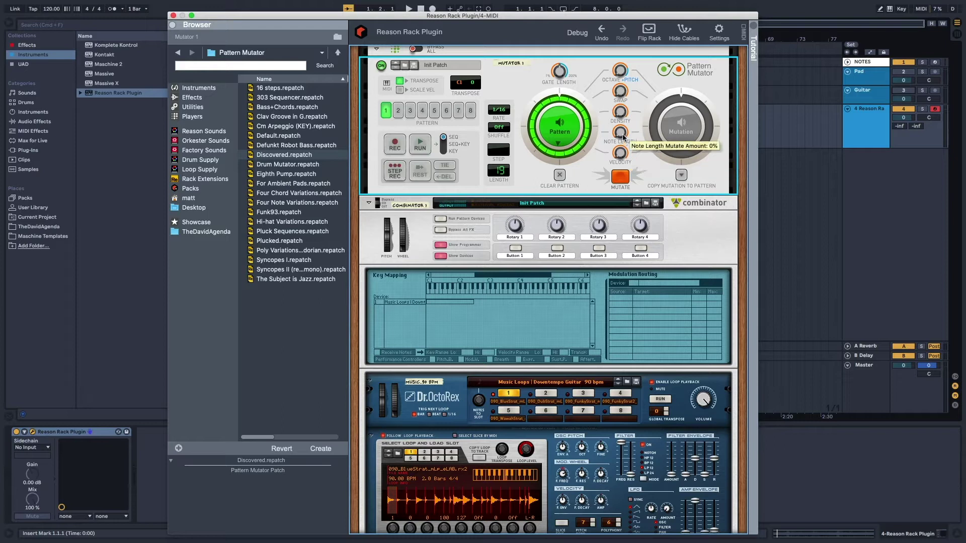
pyautogui.moveTo(620, 112); pyautogui.dragTo(629, 5)
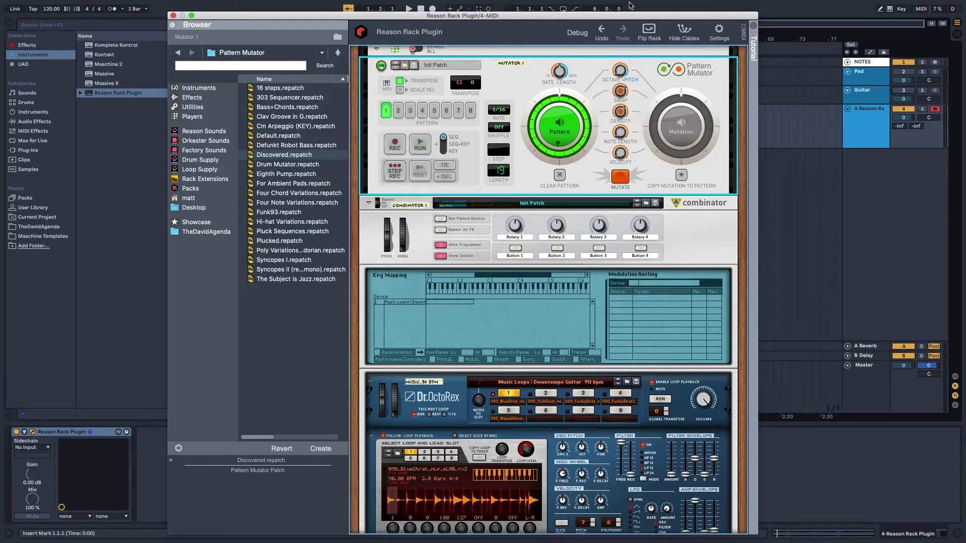
pyautogui.click(622, 177)
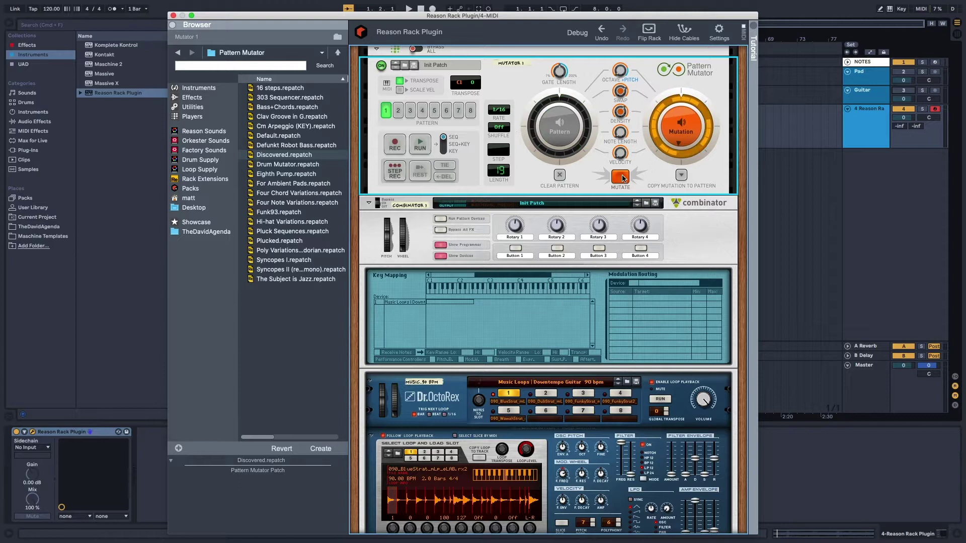
# Step: Play the mutation and generate several further mutations while it runs
pyautogui.click(427, 147)
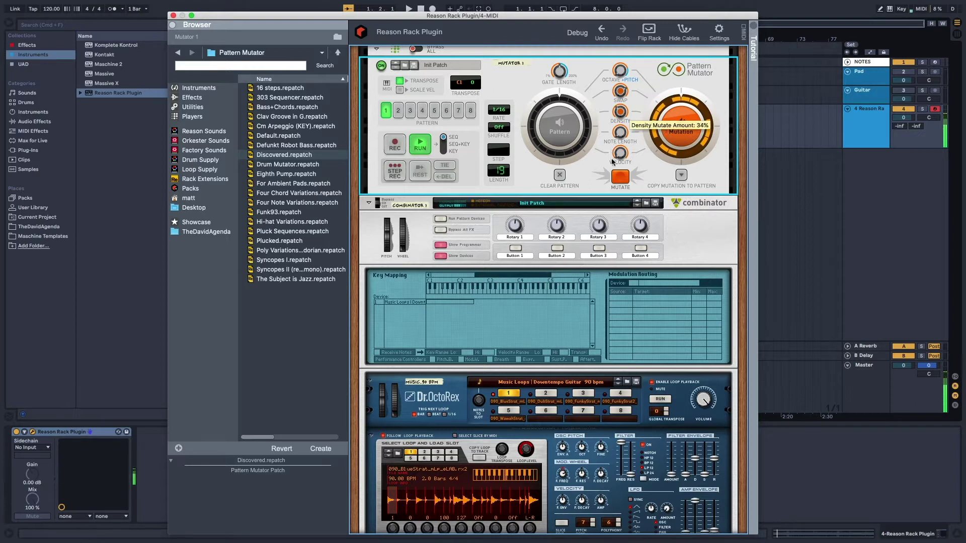
pyautogui.click(622, 179)
pyautogui.click(622, 180)
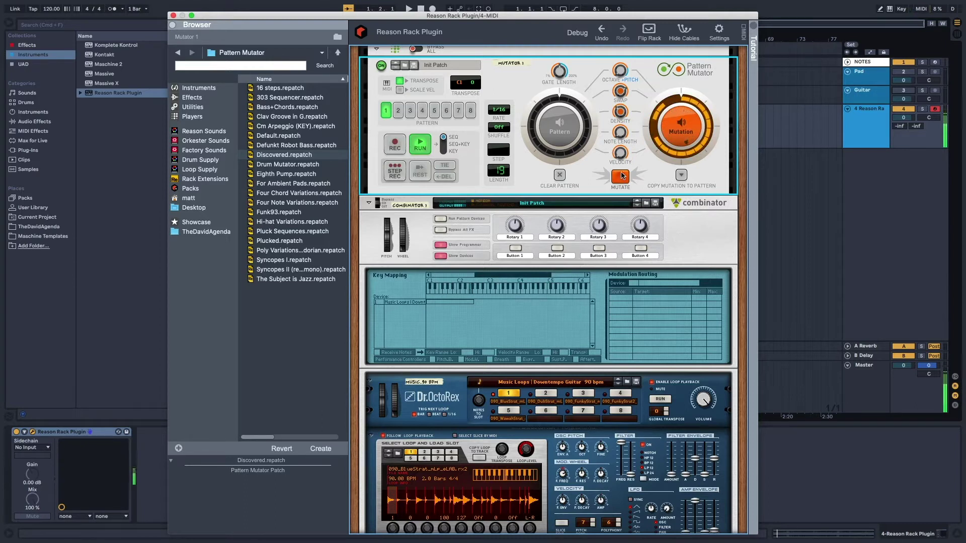
pyautogui.click(622, 175)
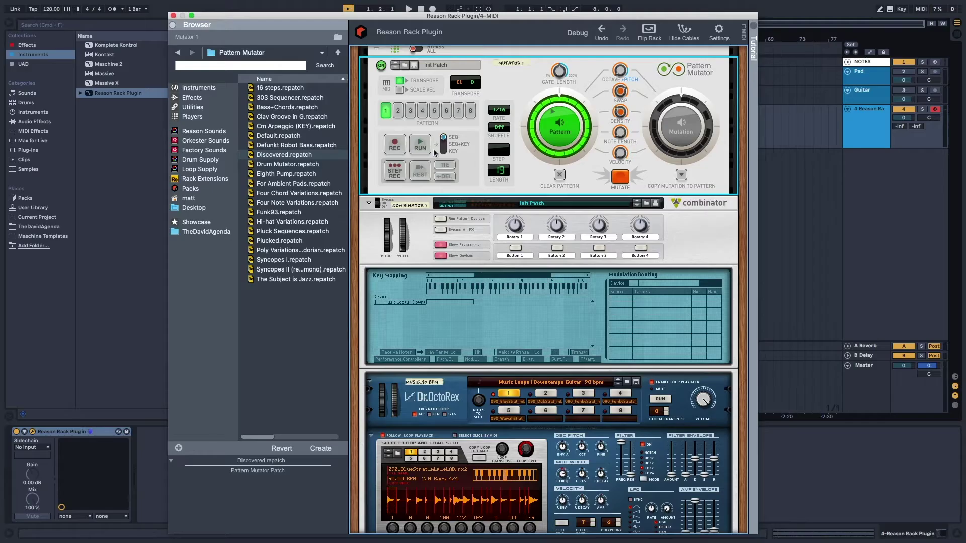
# Step: Run the original pattern, mutate it again during playback and stop the sequencer
pyautogui.click(419, 145)
pyautogui.click(619, 178)
pyautogui.click(420, 144)
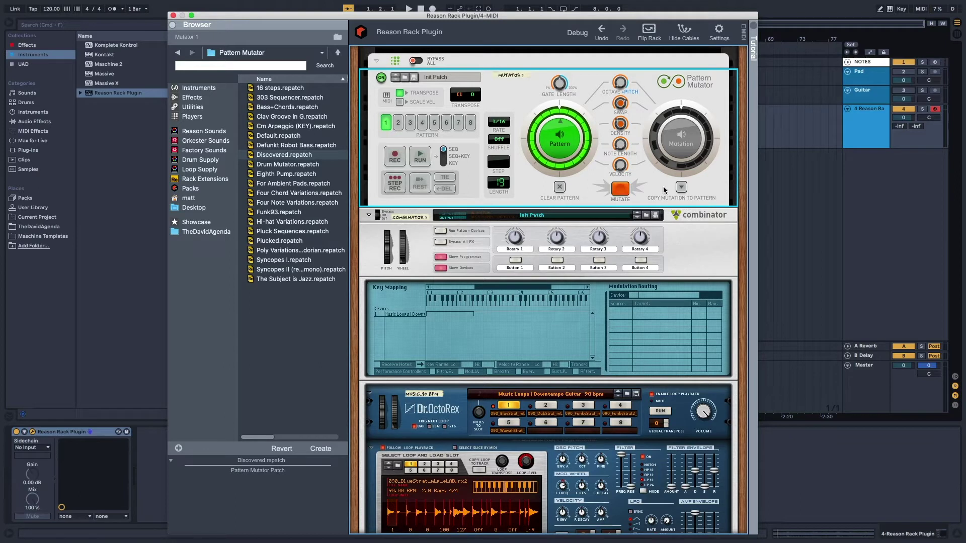
pyautogui.moveTo(620, 86)
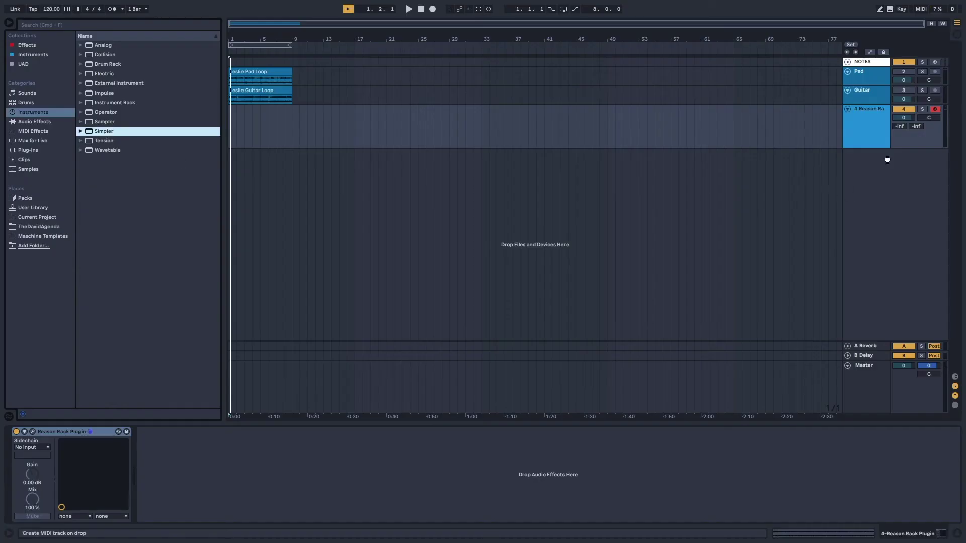
# Step: Add Simpler on a new MIDI track and step-record a 34-step pattern in the Pattern Mutator
pyautogui.moveTo(887, 160); pyautogui.dragTo(838, 168)
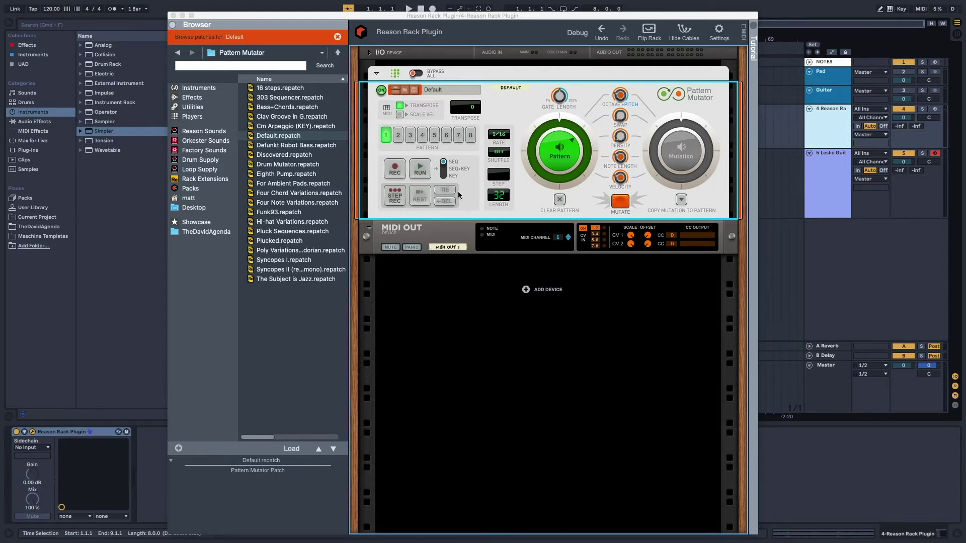
pyautogui.click(396, 198)
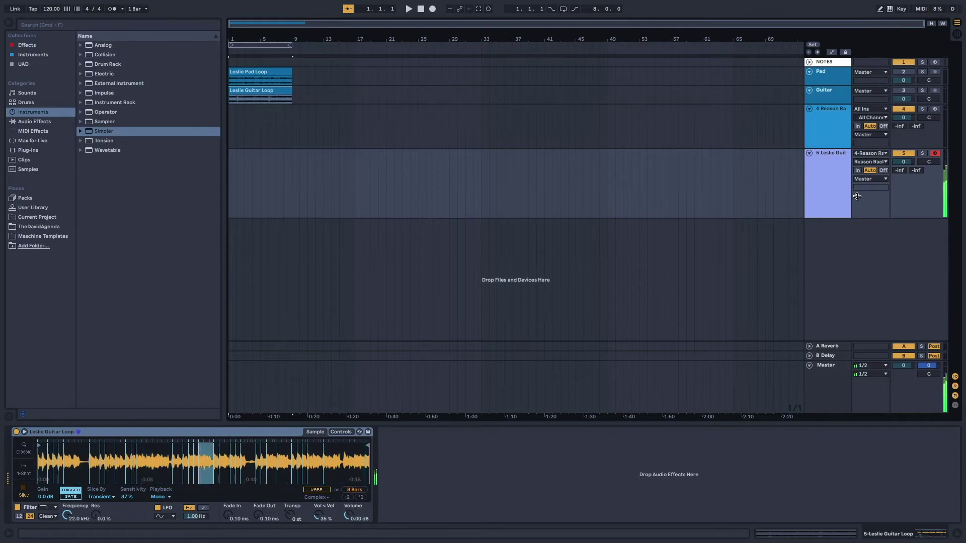
# Step: Set the Pattern Mutator's rate to 1/8 and its shuffle to 69% on the Reason Rack track
pyautogui.click(841, 122)
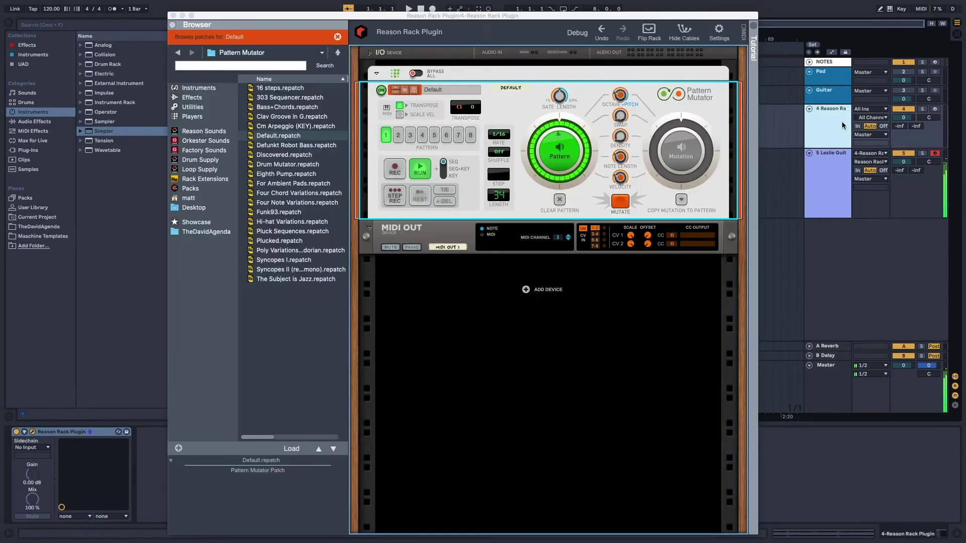
pyautogui.click(502, 134)
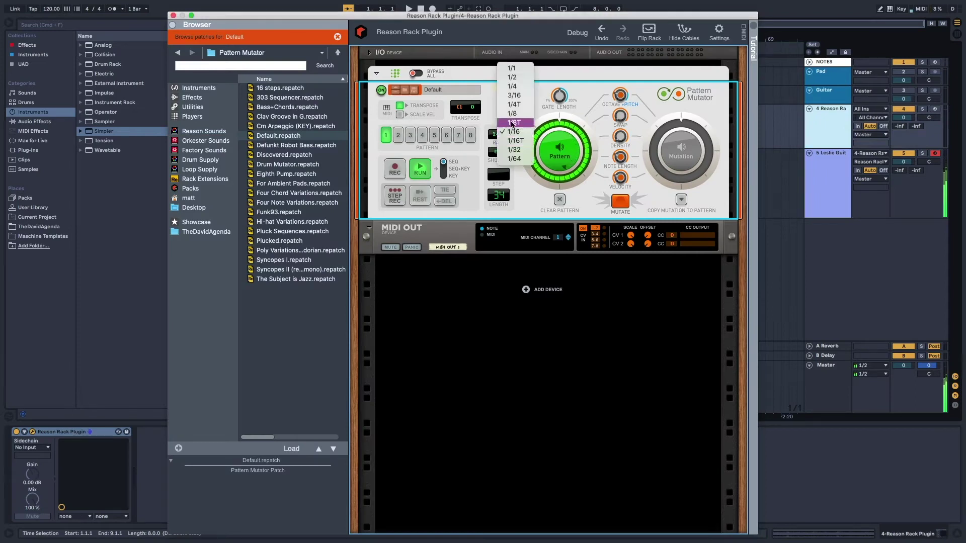
pyautogui.click(510, 122)
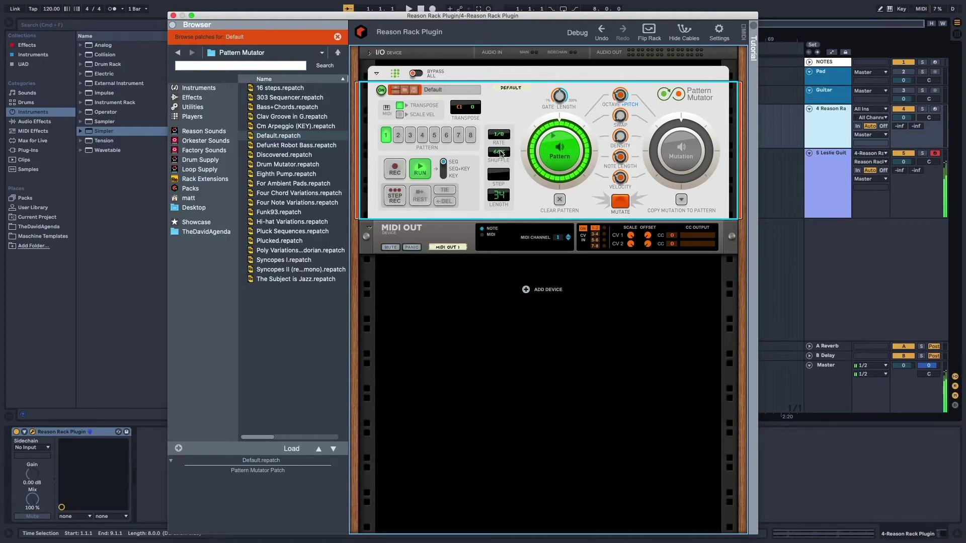
# Step: Mutate the running pattern, and mutate it again with the Density mutate amount at 58%
pyautogui.click(615, 203)
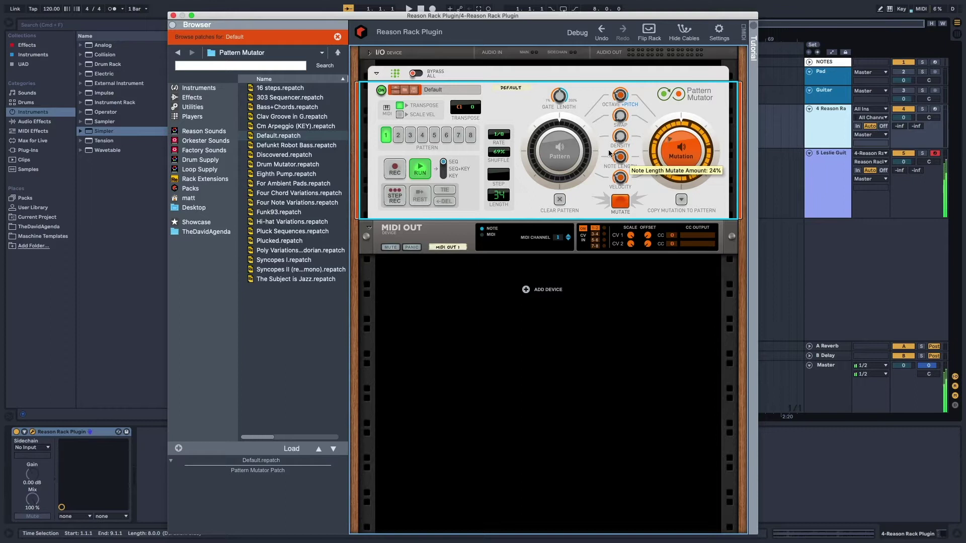
pyautogui.moveTo(621, 137); pyautogui.dragTo(621, 46)
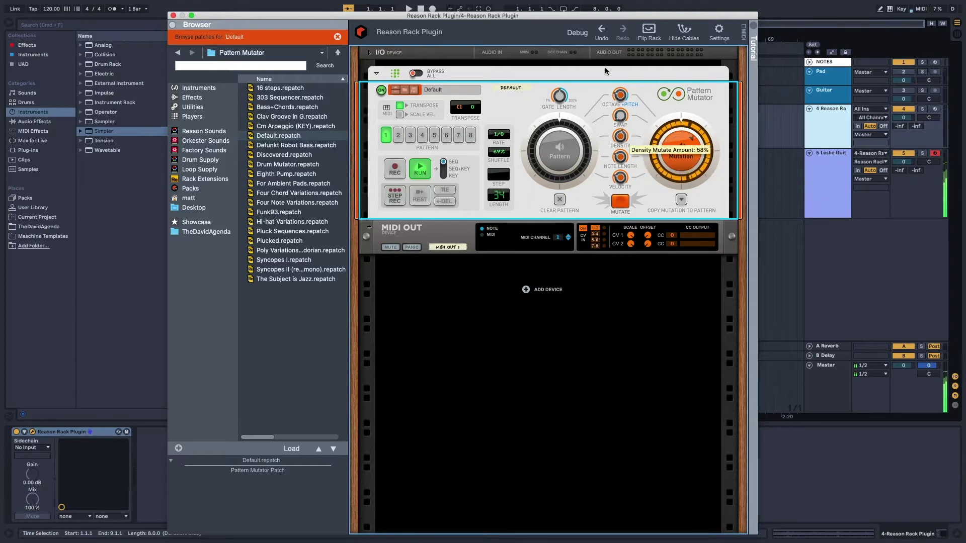
pyautogui.click(624, 207)
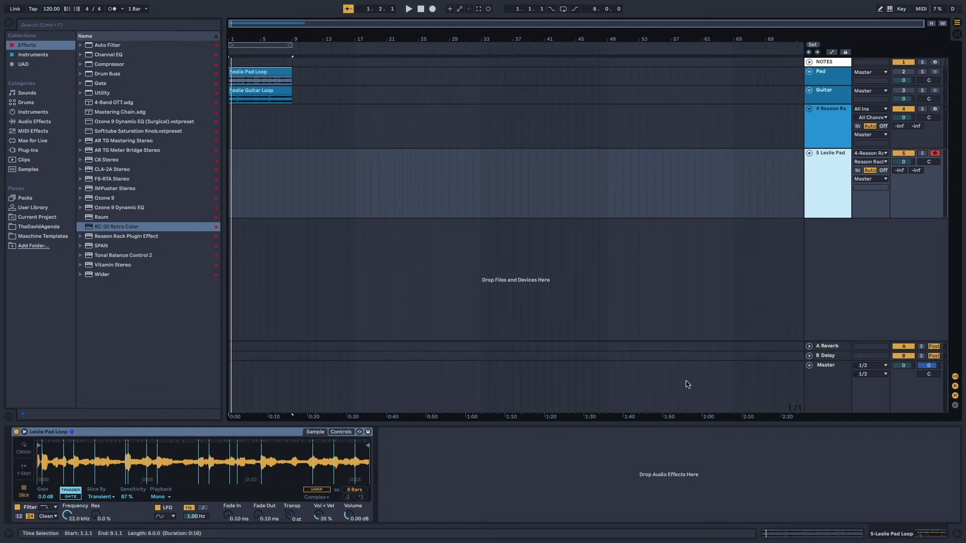
# Step: Set the Leslie Pad track's MIDI input to All Ins and clear the Pattern Mutator's original pattern
pyautogui.click(876, 153)
pyautogui.click(876, 165)
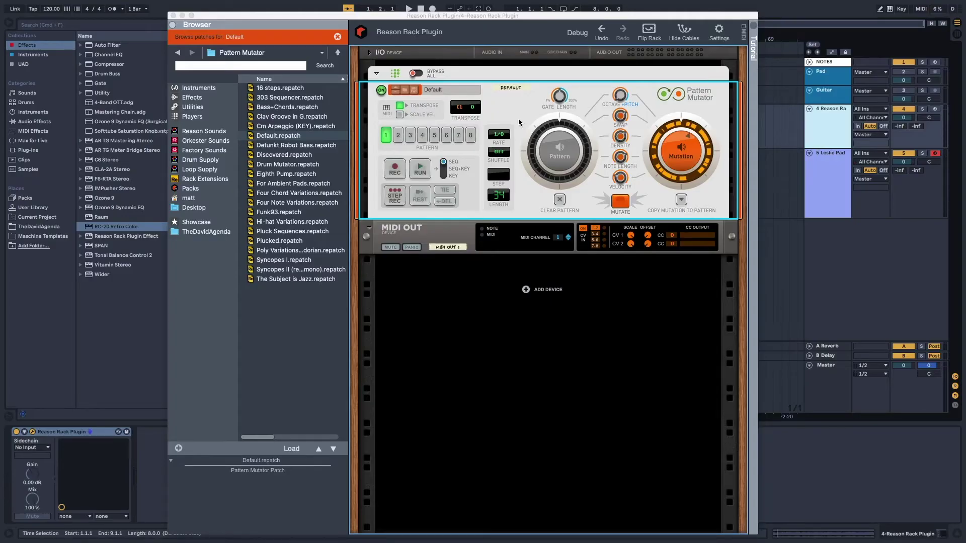
pyautogui.click(552, 155)
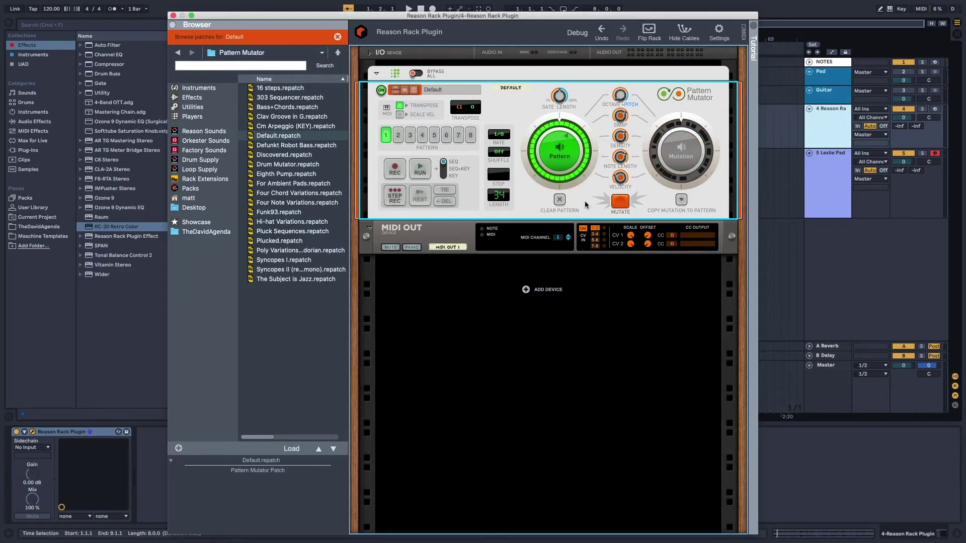
pyautogui.click(563, 202)
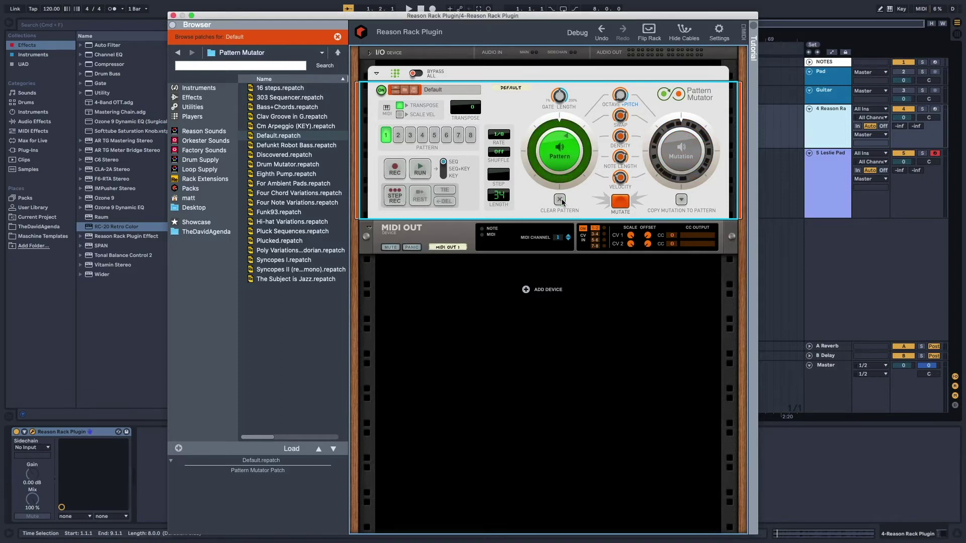
# Step: Arm the Reason Rack track and step-record a new 17-step pattern in the Pattern Mutator
pyautogui.click(395, 197)
pyautogui.click(935, 110)
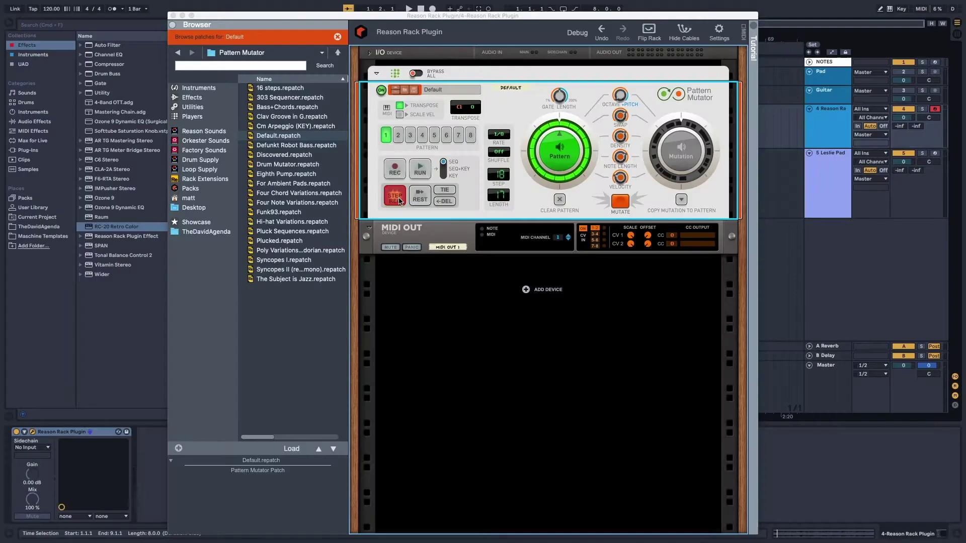
pyautogui.click(398, 201)
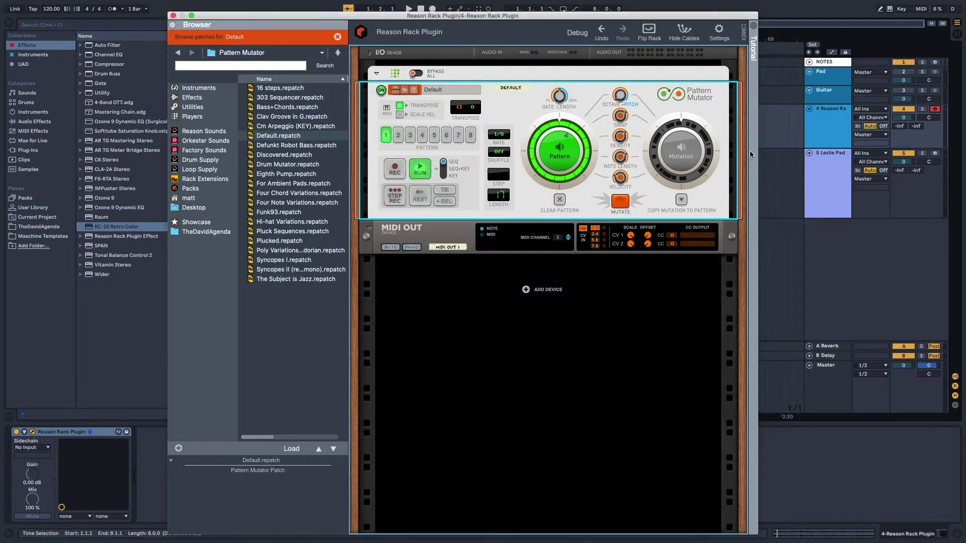
# Step: Route the Leslie Pad track's MIDI input from 4-Reason Rack Plugin with Reason Rack Plugin as the source channel
pyautogui.click(830, 177)
pyautogui.click(878, 153)
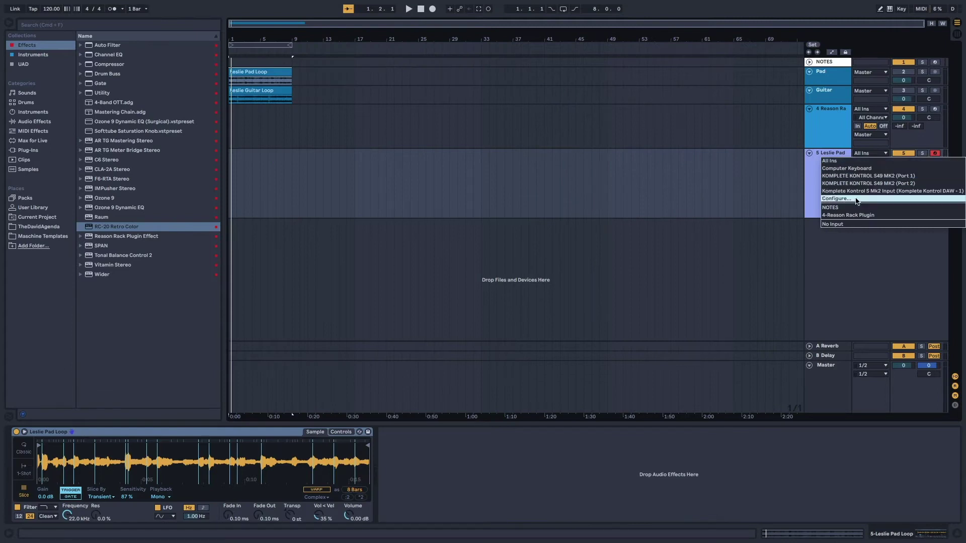
pyautogui.click(851, 215)
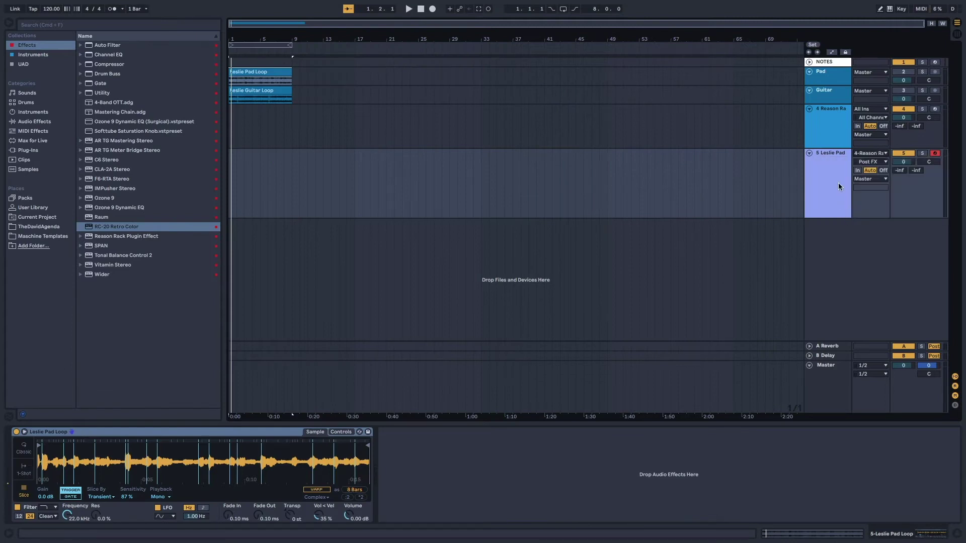
pyautogui.click(843, 134)
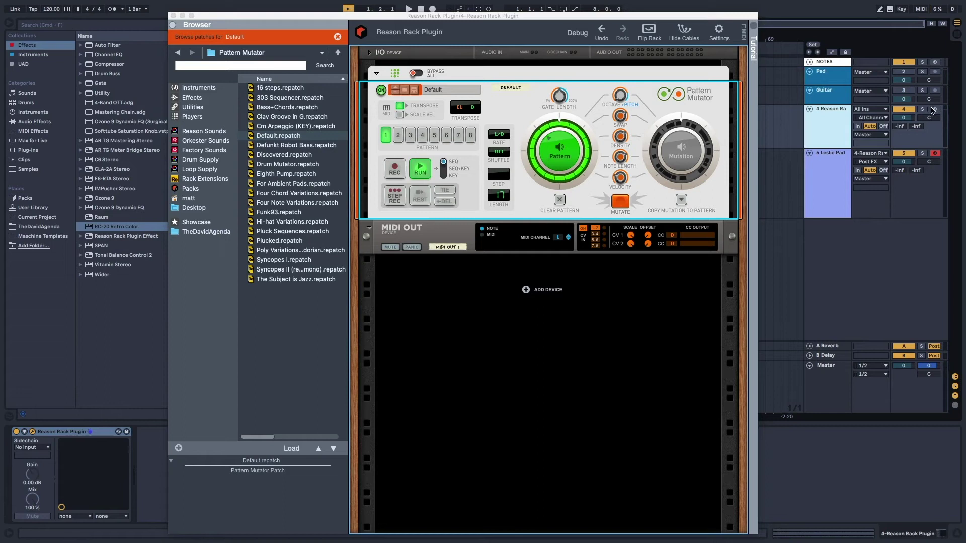
pyautogui.click(866, 162)
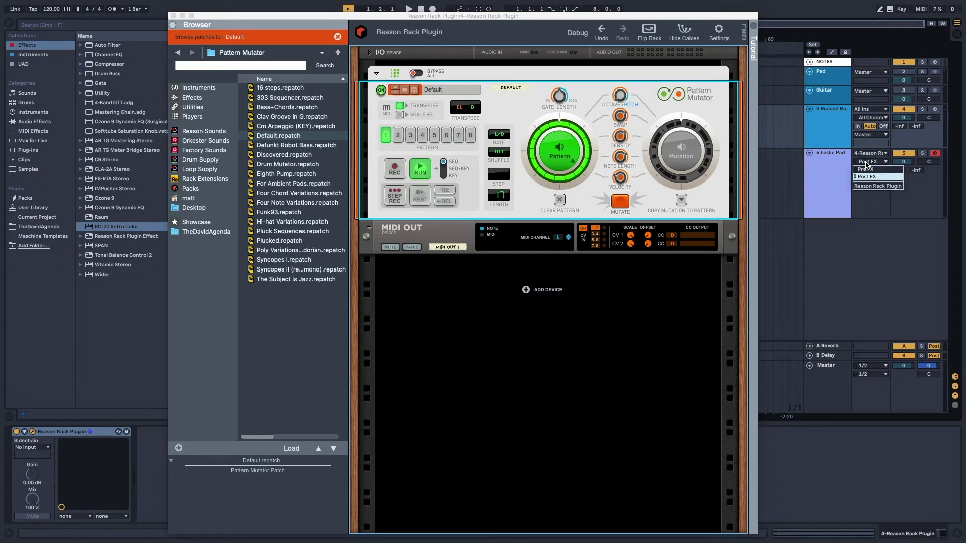
pyautogui.click(877, 185)
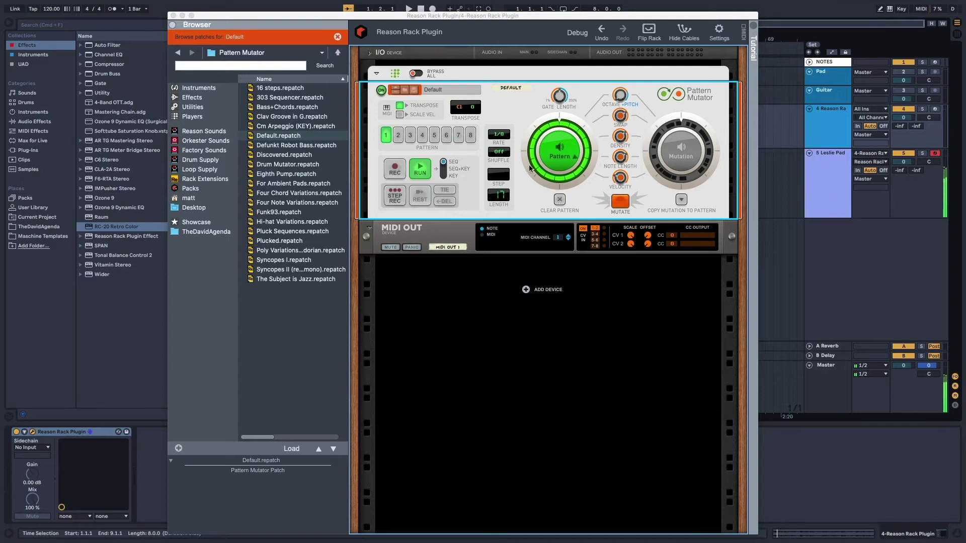
# Step: Adjust the Pattern Mutator's gate length and mutate the playing pattern
pyautogui.click(561, 91)
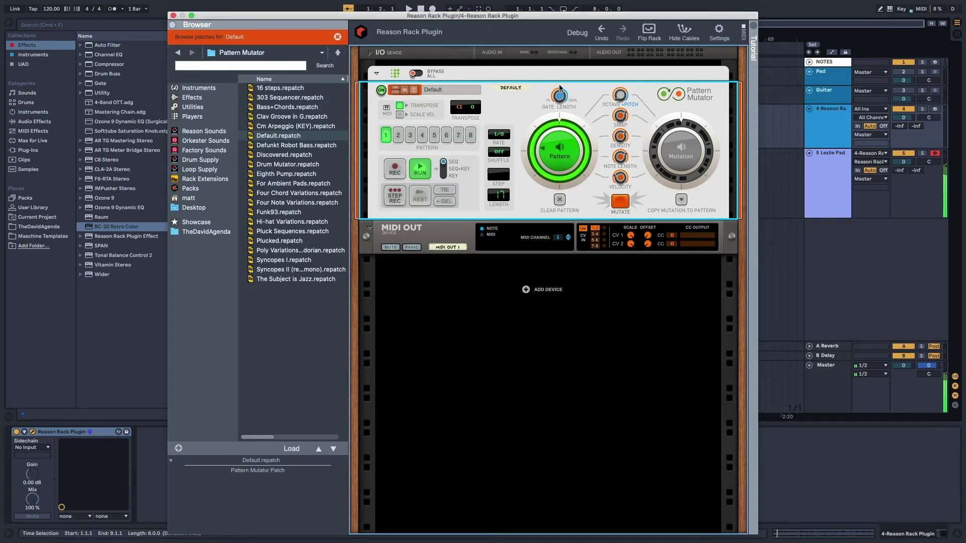
pyautogui.click(621, 207)
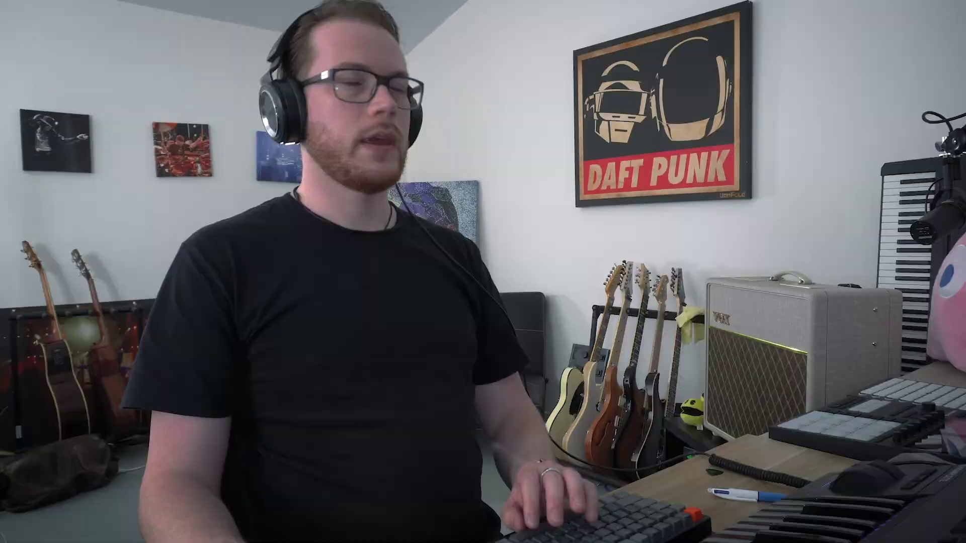